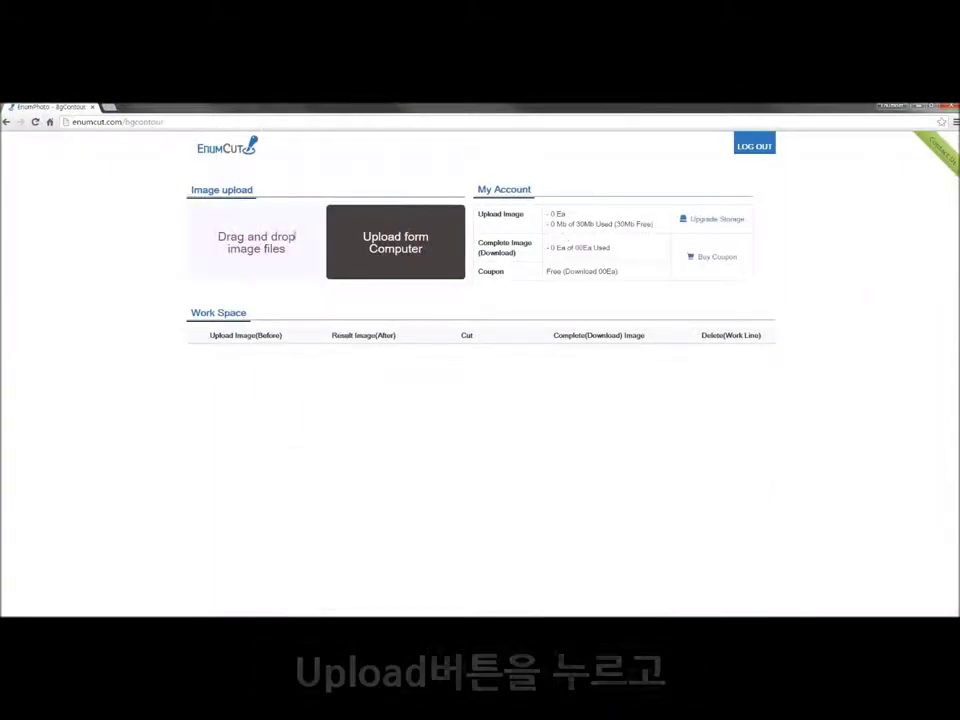
Upload the girl_street photo from the computer and open it in the Expert Tool editor
{"action": "left_click", "coordinate": [392, 248]}
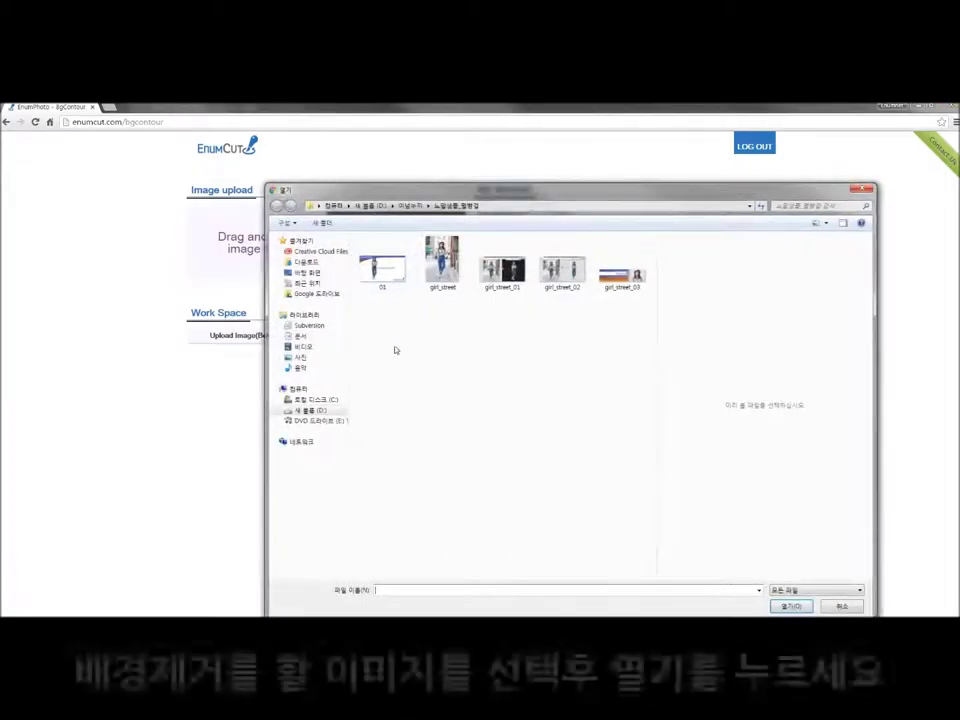
{"action": "left_click", "coordinate": [442, 260]}
{"action": "key", "text": "Return"}
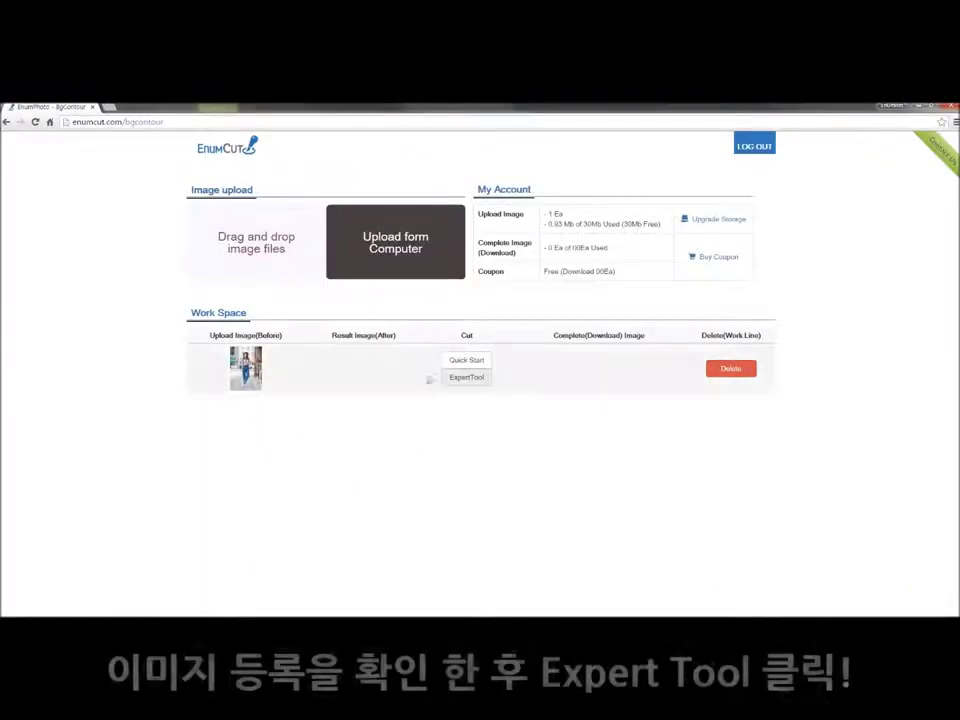
{"action": "left_click", "coordinate": [455, 379]}
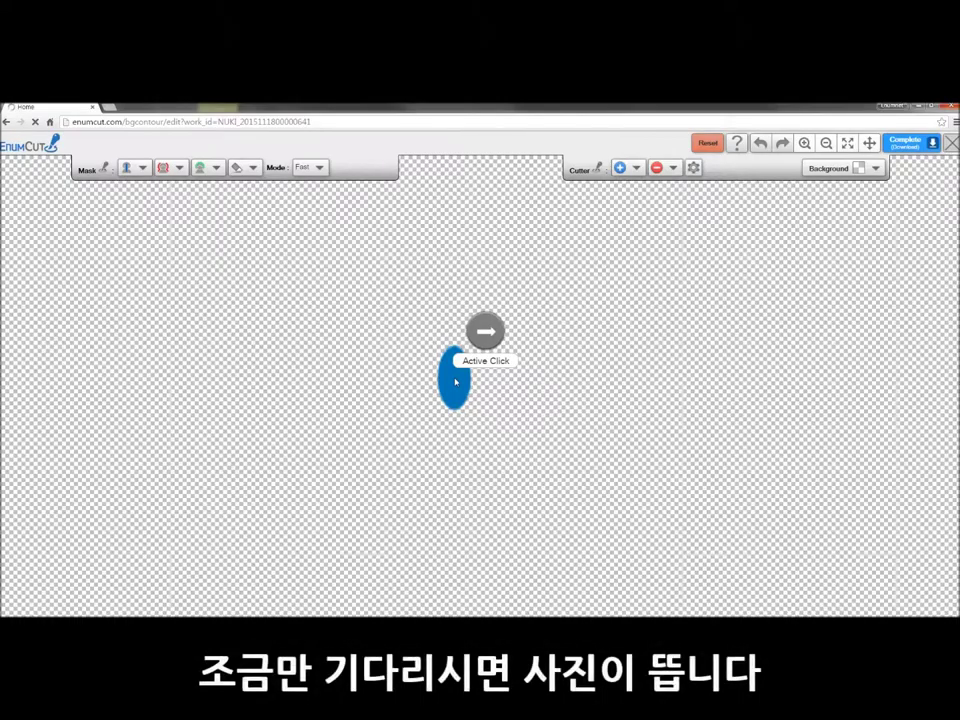
Zoom in on the street photo and draw a blue subject stroke over the woman's face
{"action": "left_click", "coordinate": [805, 143]}
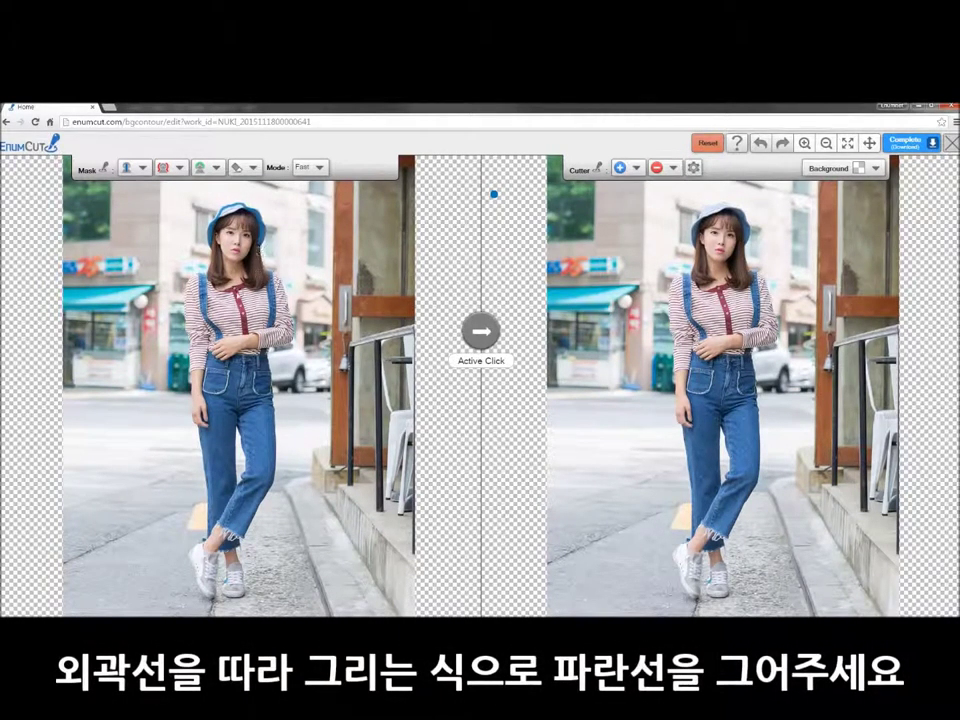
{"action": "mouse_move", "coordinate": [224, 222]}
{"action": "left_mouse_down"}
{"action": "mouse_move", "coordinate": [242, 262]}
{"action": "mouse_move", "coordinate": [211, 272]}
{"action": "left_mouse_up"}
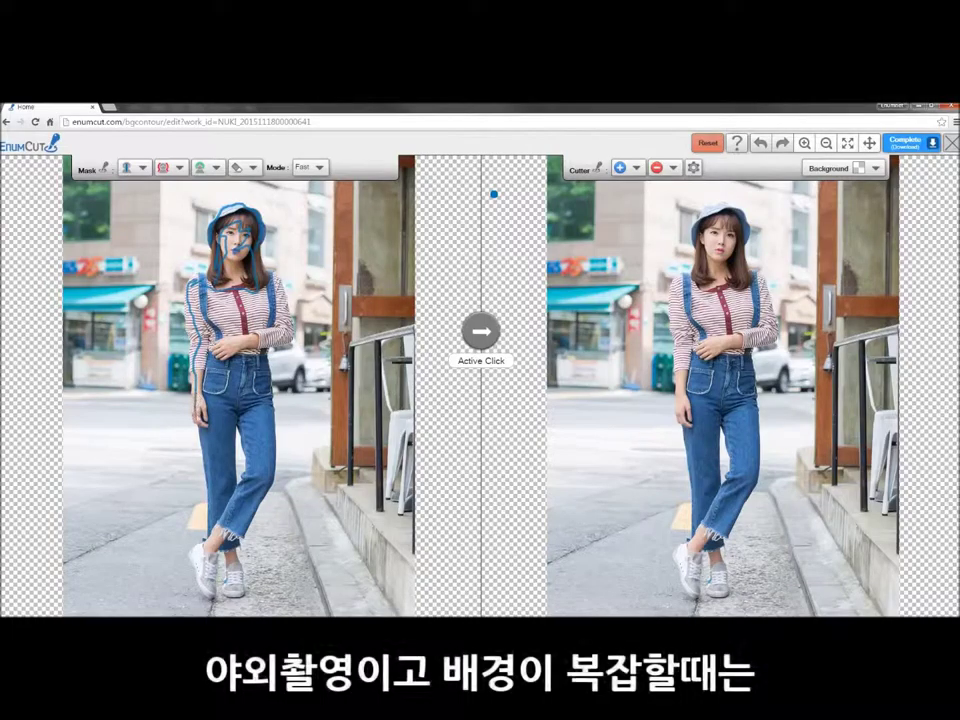
Mark the woman's lower leg as subject and the street left of her as background
{"action": "left_click_drag", "start_coordinate": [215, 513], "coordinate": [214, 544]}
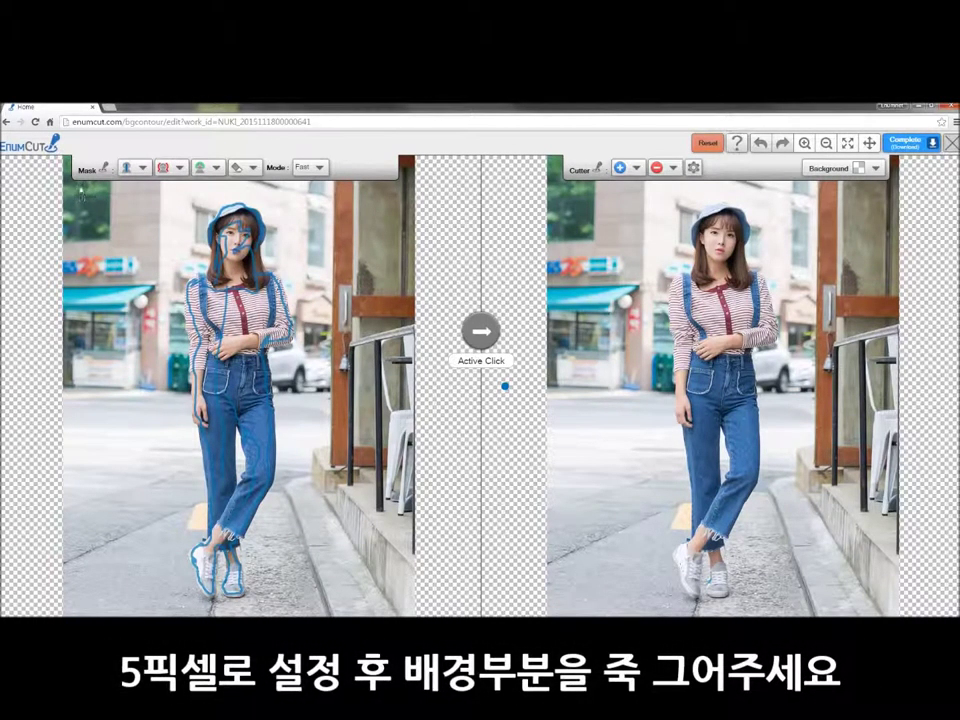
{"action": "mouse_move", "coordinate": [80, 185]}
{"action": "left_mouse_down"}
{"action": "mouse_move", "coordinate": [131, 488]}
{"action": "mouse_move", "coordinate": [90, 582]}
{"action": "left_mouse_up"}
Paint red background strokes down the left side and over the right-hand railing and steps
{"action": "left_click_drag", "start_coordinate": [165, 445], "coordinate": [215, 612]}
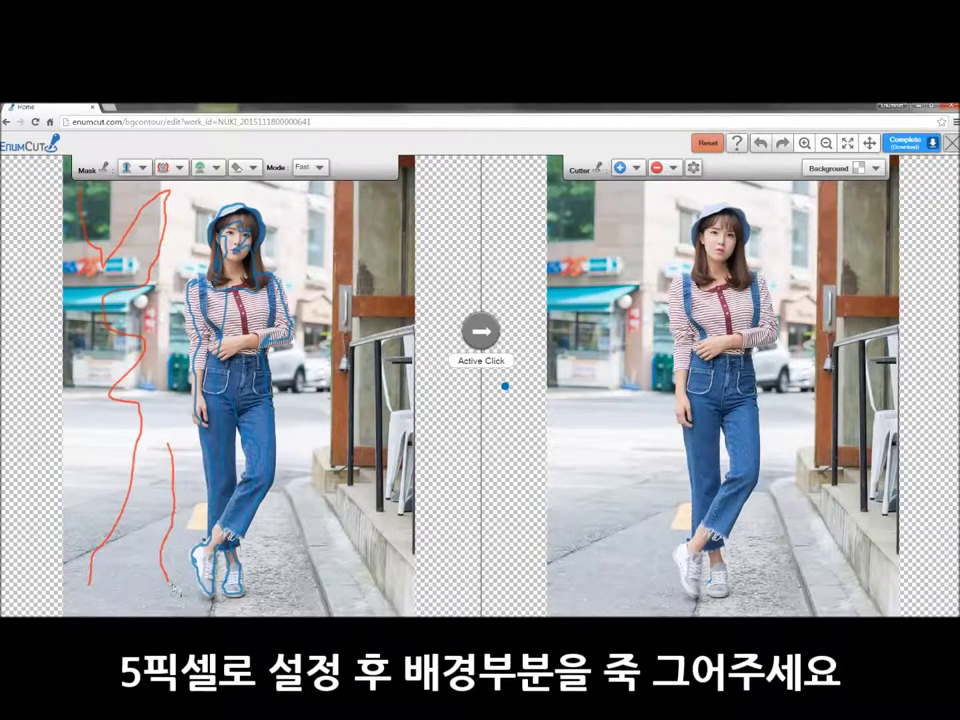
{"action": "left_click_drag", "start_coordinate": [318, 612], "coordinate": [325, 450]}
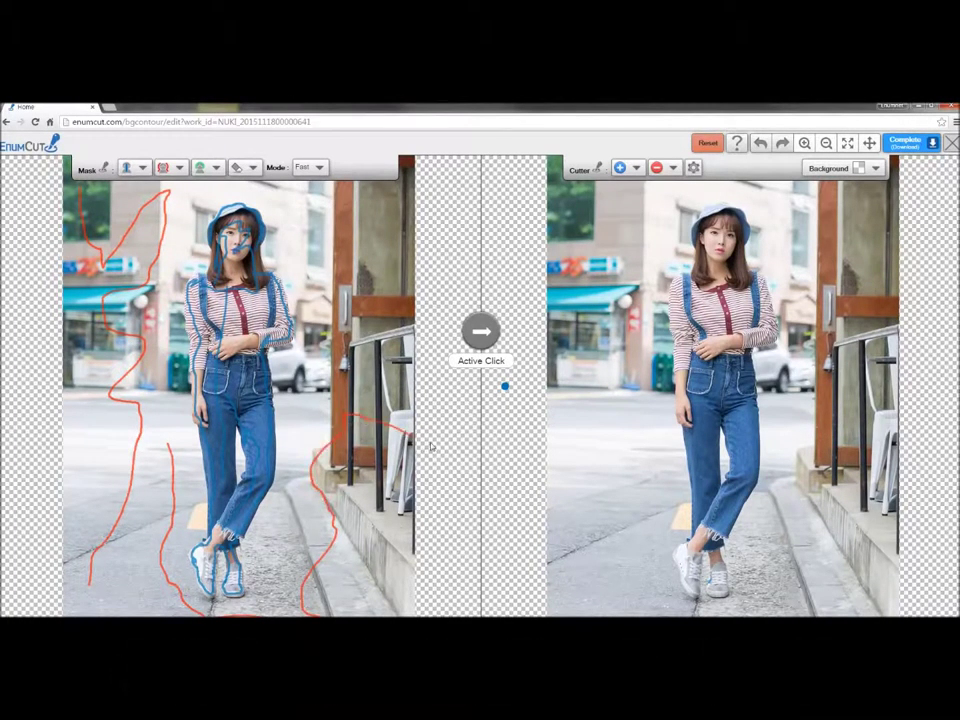
{"action": "left_click_drag", "start_coordinate": [324, 386], "coordinate": [414, 358]}
{"action": "left_click_drag", "start_coordinate": [349, 418], "coordinate": [414, 498]}
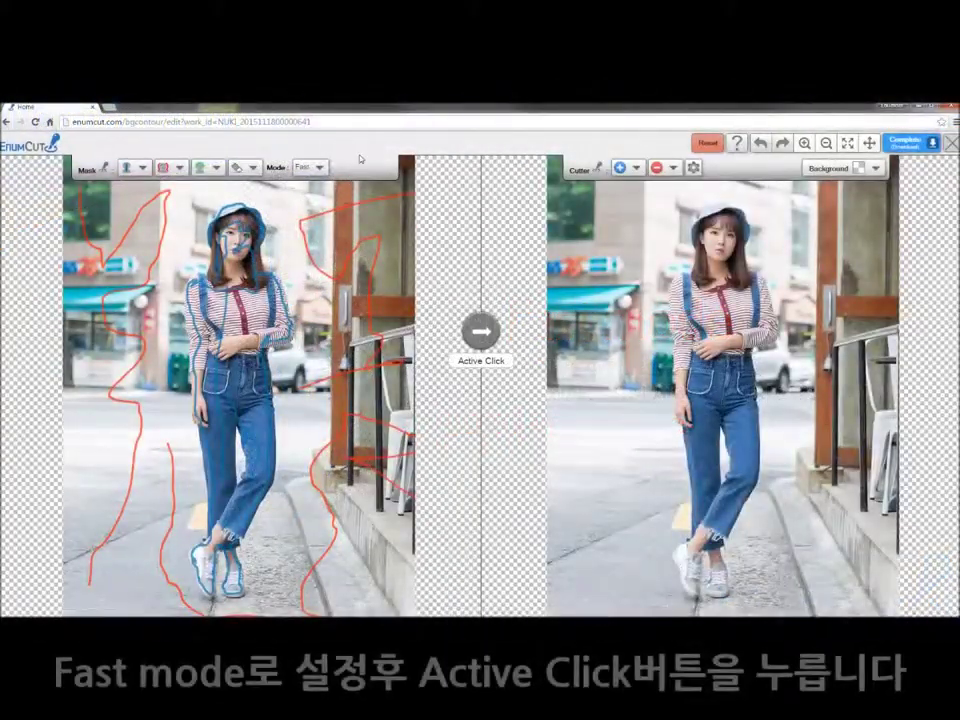
Generate the first Fast-mode cut-out of the woman from the marked strokes
{"action": "left_click", "coordinate": [493, 354]}
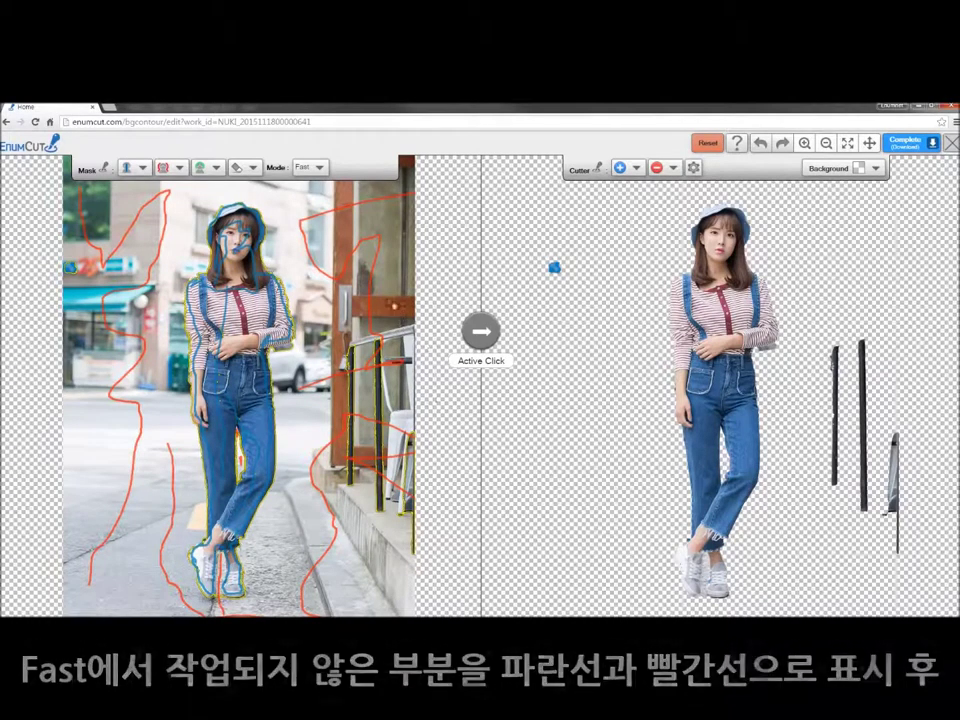
{"action": "left_click", "coordinate": [318, 168]}
Recompute the cut-out in Detail mode with the level raised to about 22.5
{"action": "left_click", "coordinate": [312, 196]}
{"action": "left_click_drag", "start_coordinate": [349, 171], "coordinate": [372, 171]}
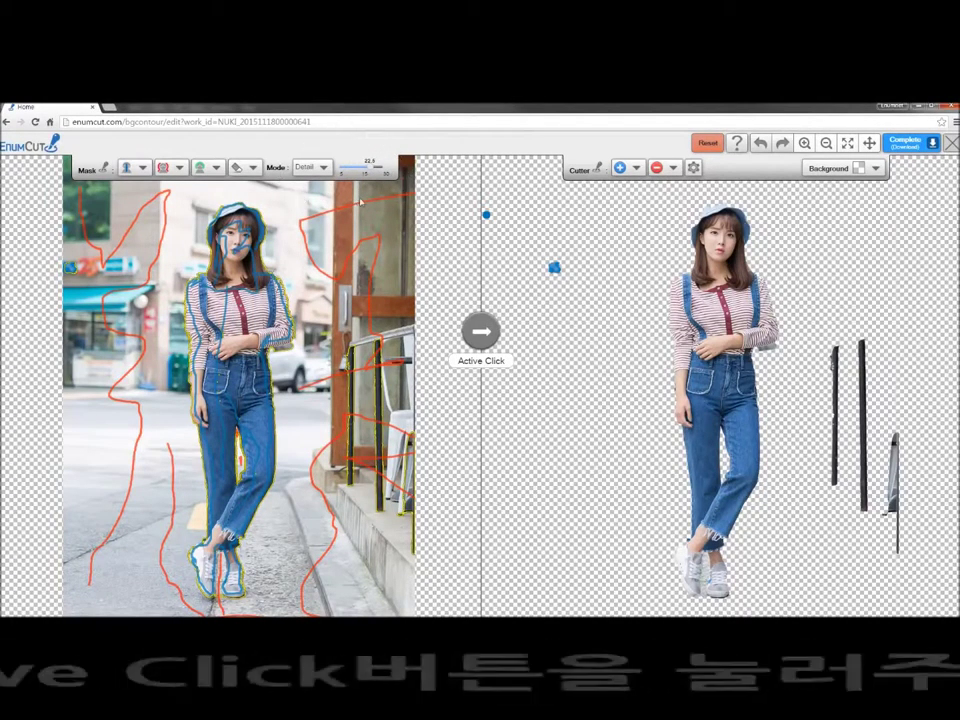
{"action": "left_click", "coordinate": [482, 343]}
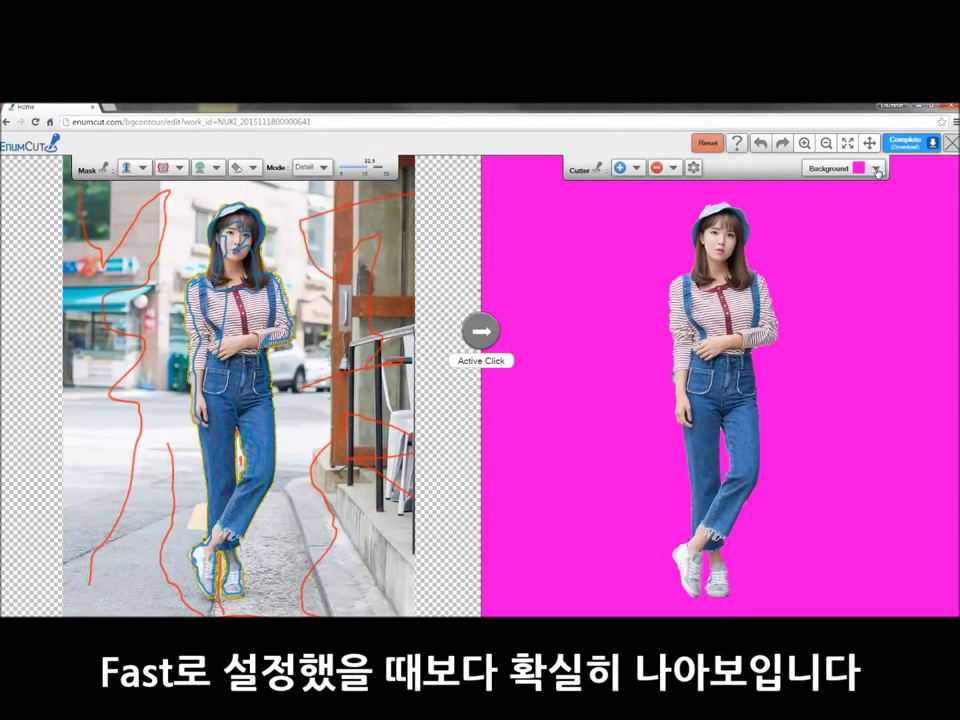
{"action": "left_click", "coordinate": [876, 170]}
Change the preview background from cyan to black
{"action": "left_click", "coordinate": [810, 197]}
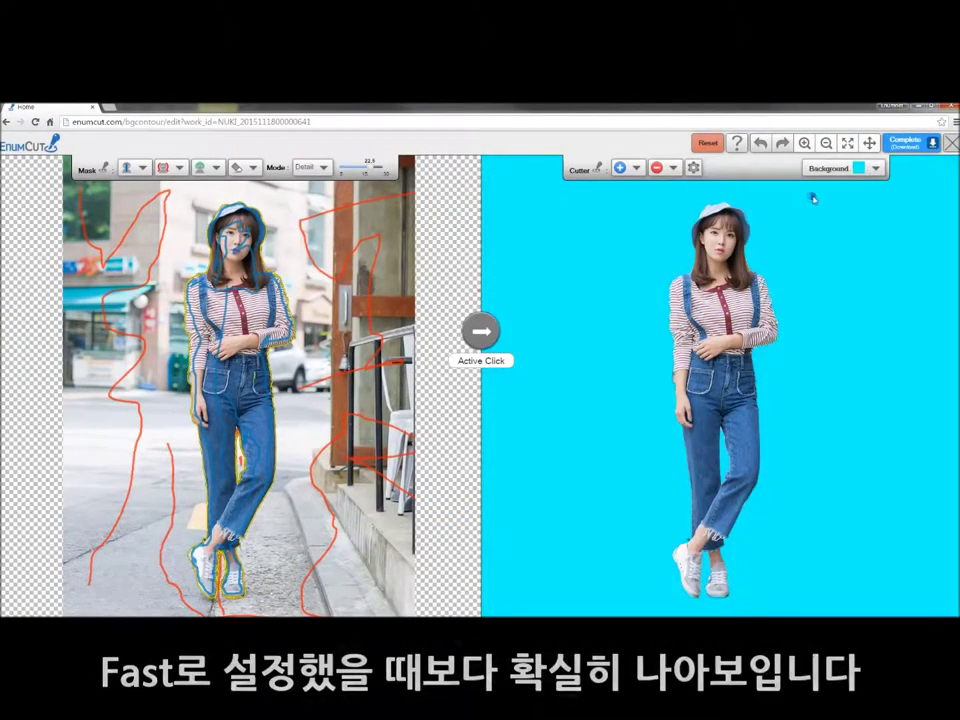
{"action": "left_click", "coordinate": [876, 168]}
{"action": "left_click", "coordinate": [857, 187]}
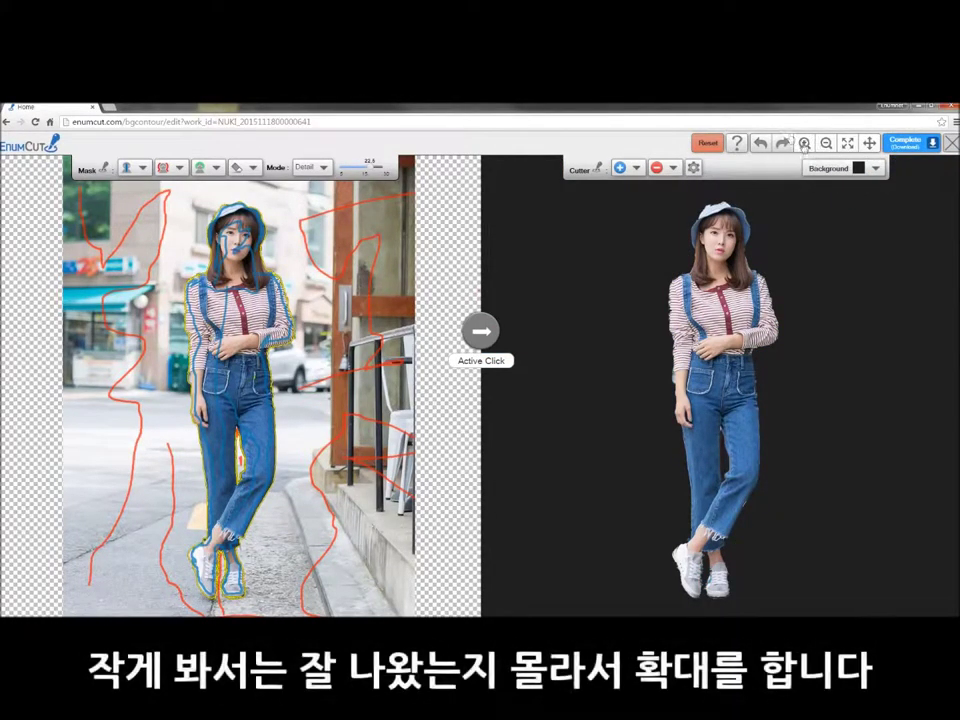
Zoom in around the woman and pick a brush size for the green edge-correction marker
{"action": "left_click", "coordinate": [804, 143]}
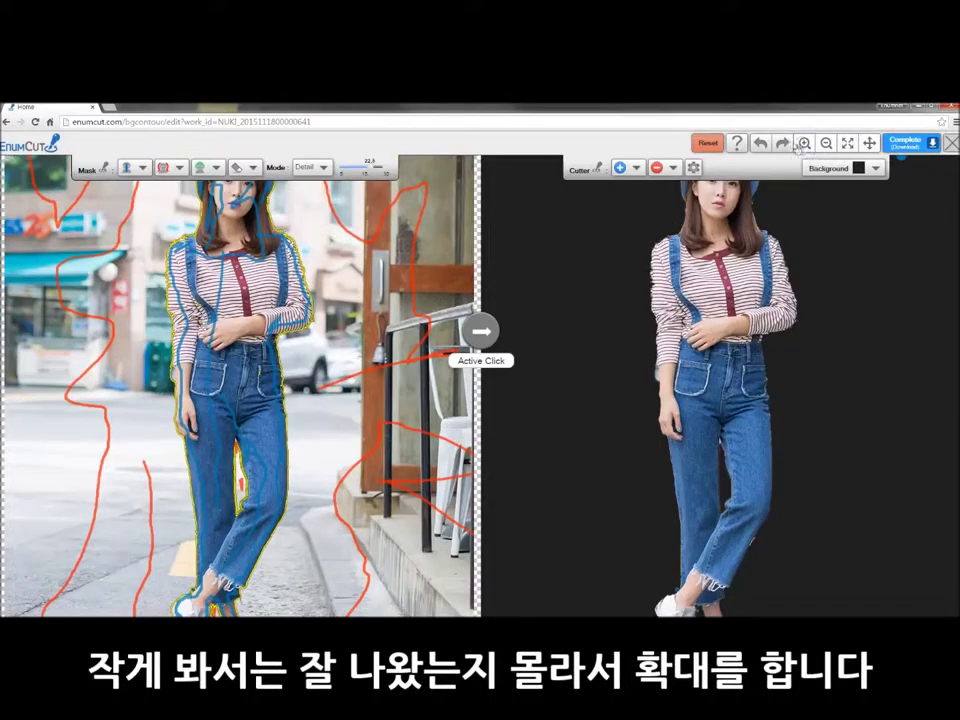
{"action": "left_click", "coordinate": [804, 143]}
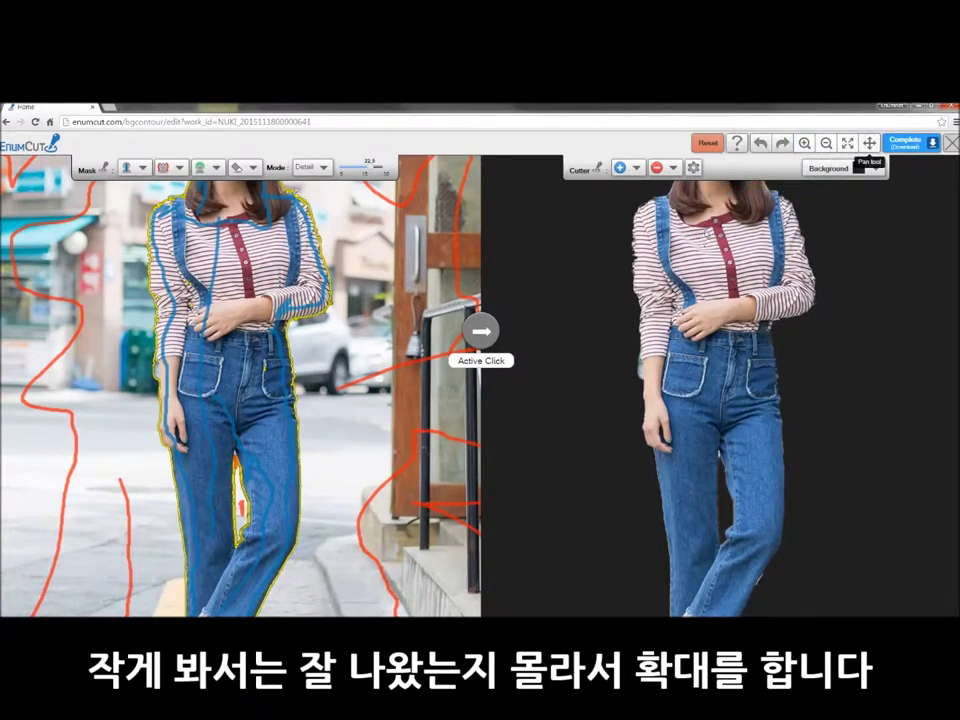
{"action": "scroll", "coordinate": [240, 385], "scroll_direction": "up", "scroll_amount": 2}
{"action": "scroll", "coordinate": [240, 385], "scroll_direction": "up", "scroll_amount": 2}
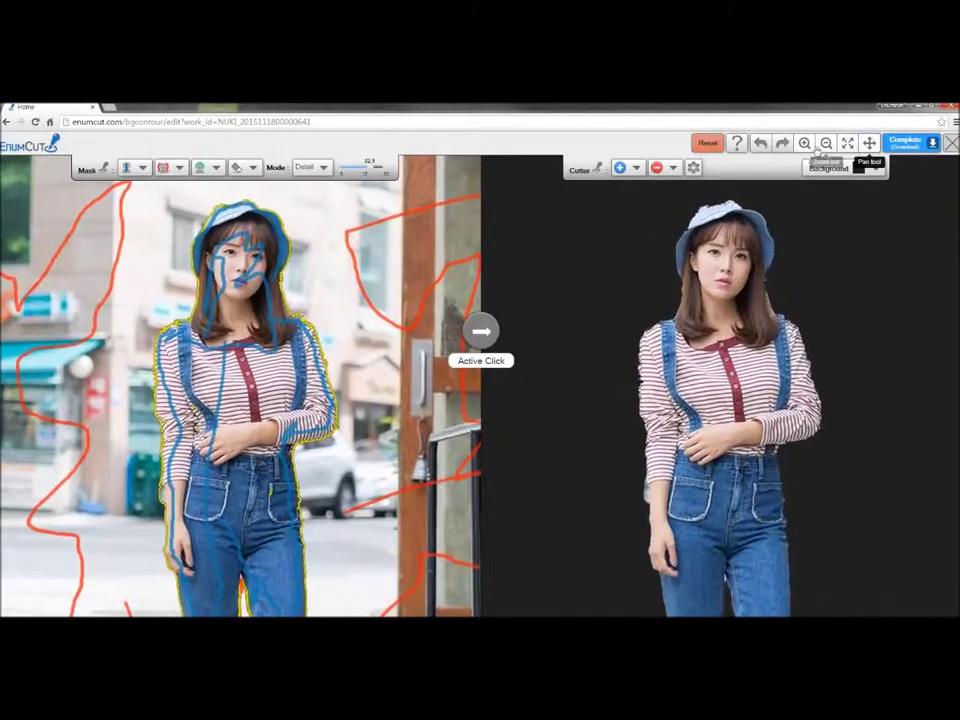
{"action": "left_click", "coordinate": [804, 143]}
{"action": "left_click", "coordinate": [636, 168]}
{"action": "left_click", "coordinate": [633, 200]}
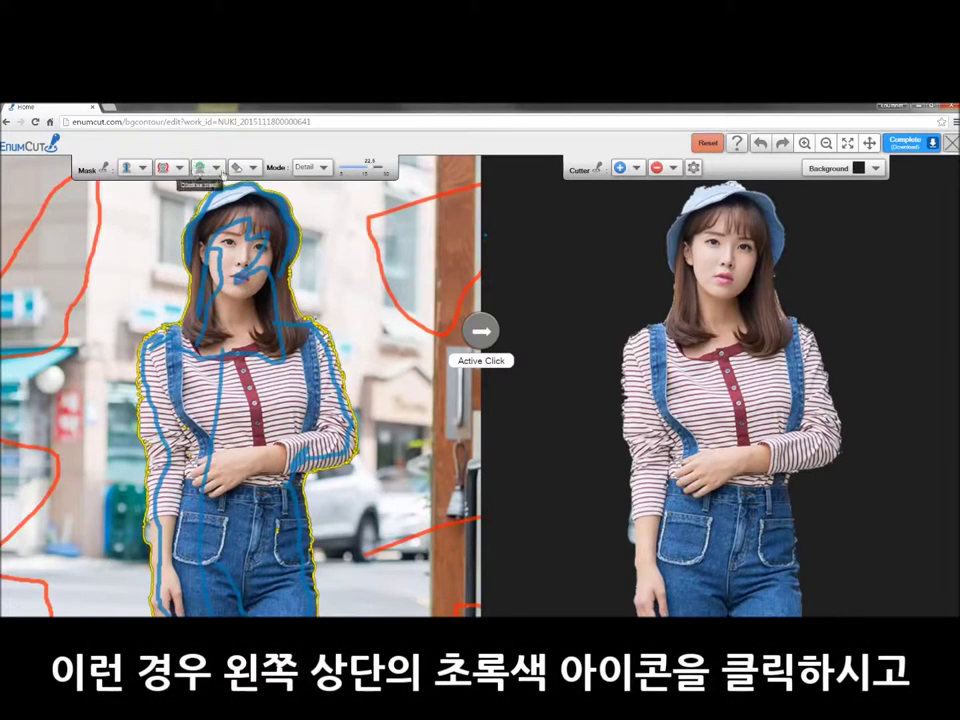
{"action": "left_click", "coordinate": [184, 176]}
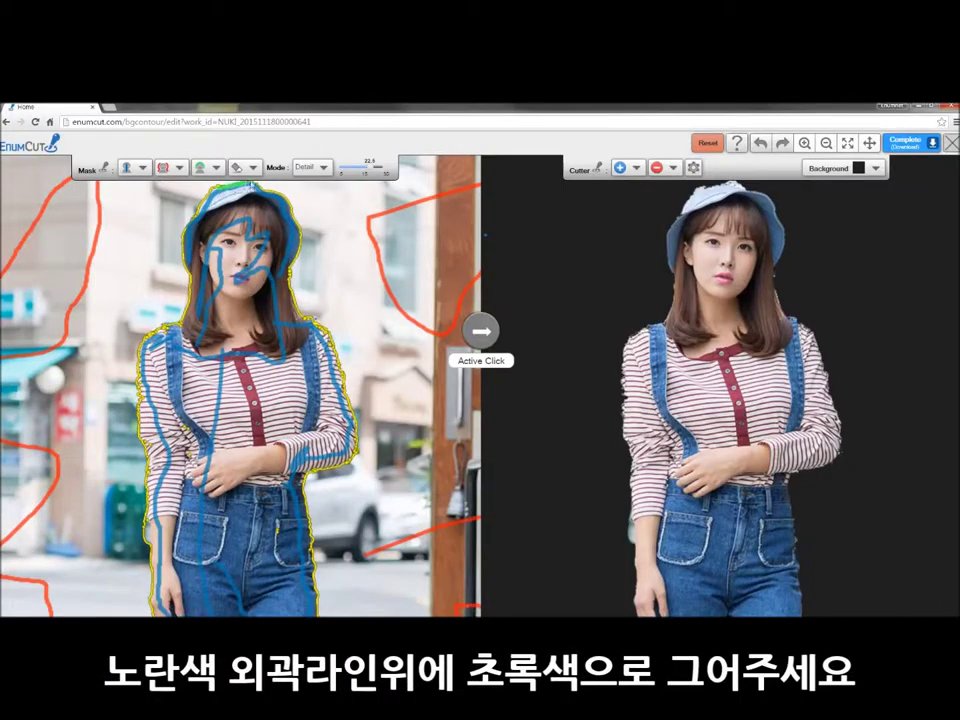
Draw edge strokes along the hat top, both jeans edges and the inner leg, plus bottom-left background
{"action": "left_click_drag", "start_coordinate": [223, 195], "coordinate": [238, 188]}
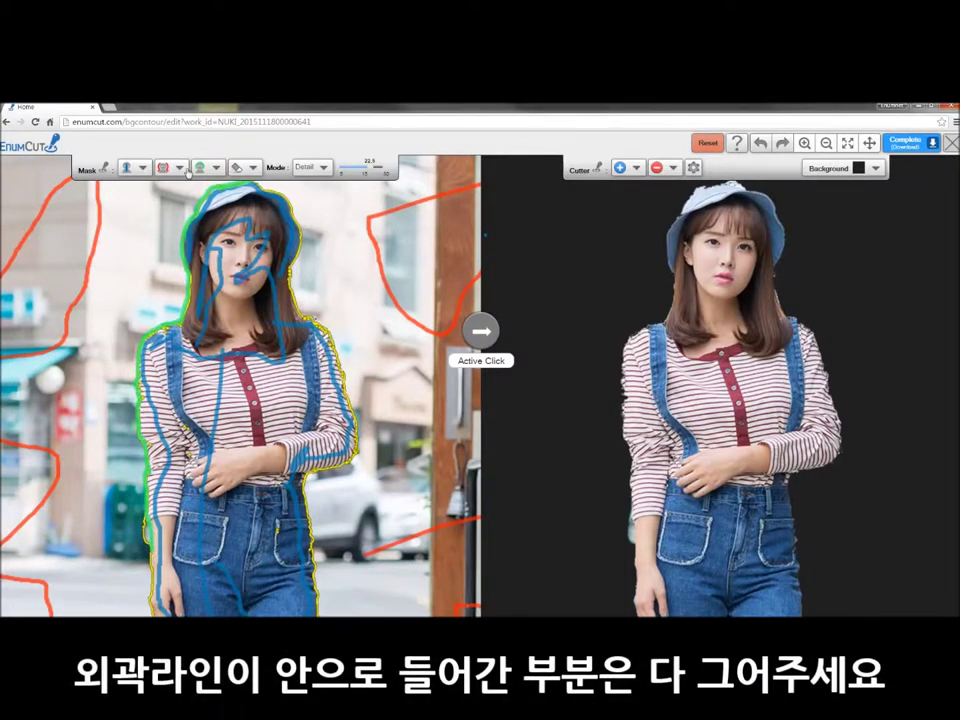
{"action": "left_click_drag", "start_coordinate": [22, 580], "coordinate": [148, 543]}
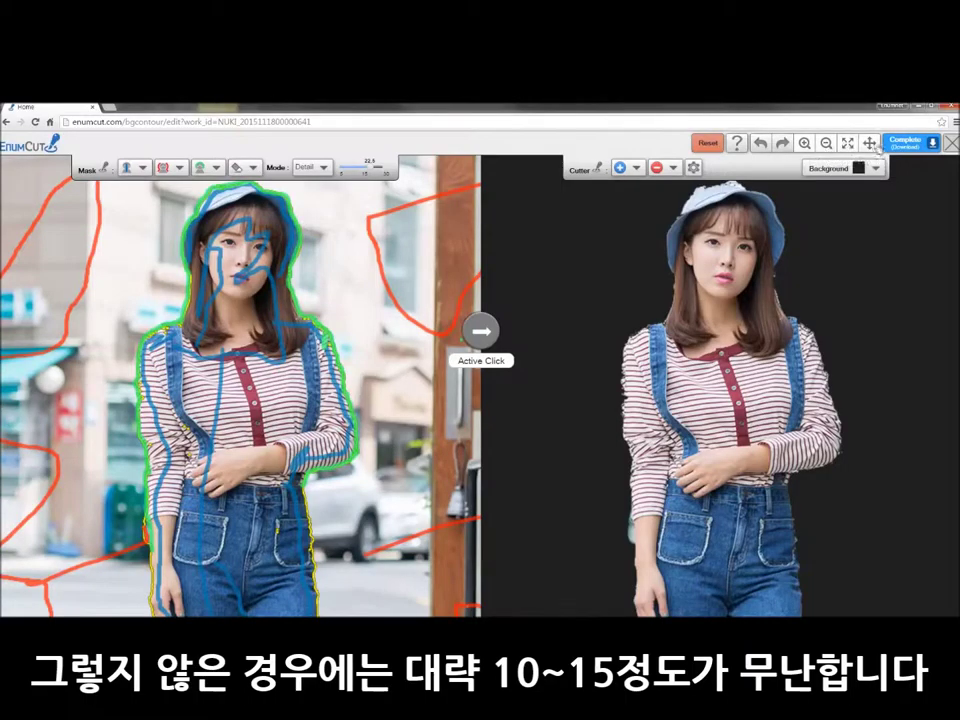
{"action": "left_click_drag", "start_coordinate": [268, 504], "coordinate": [309, 304]}
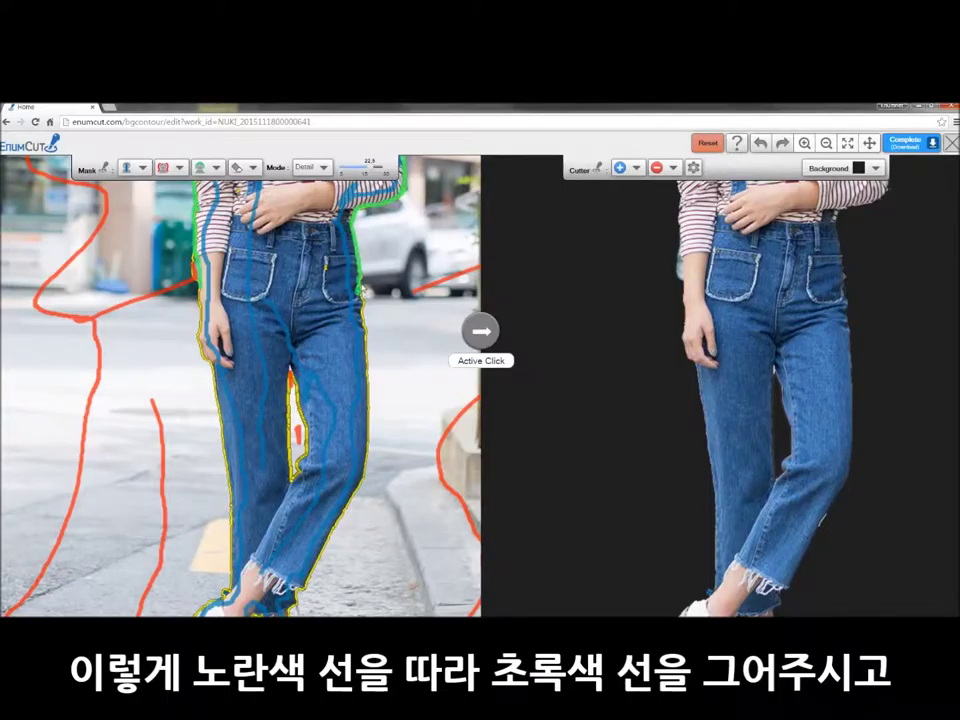
{"action": "left_click_drag", "start_coordinate": [363, 313], "coordinate": [368, 332]}
{"action": "left_click_drag", "start_coordinate": [368, 378], "coordinate": [362, 455]}
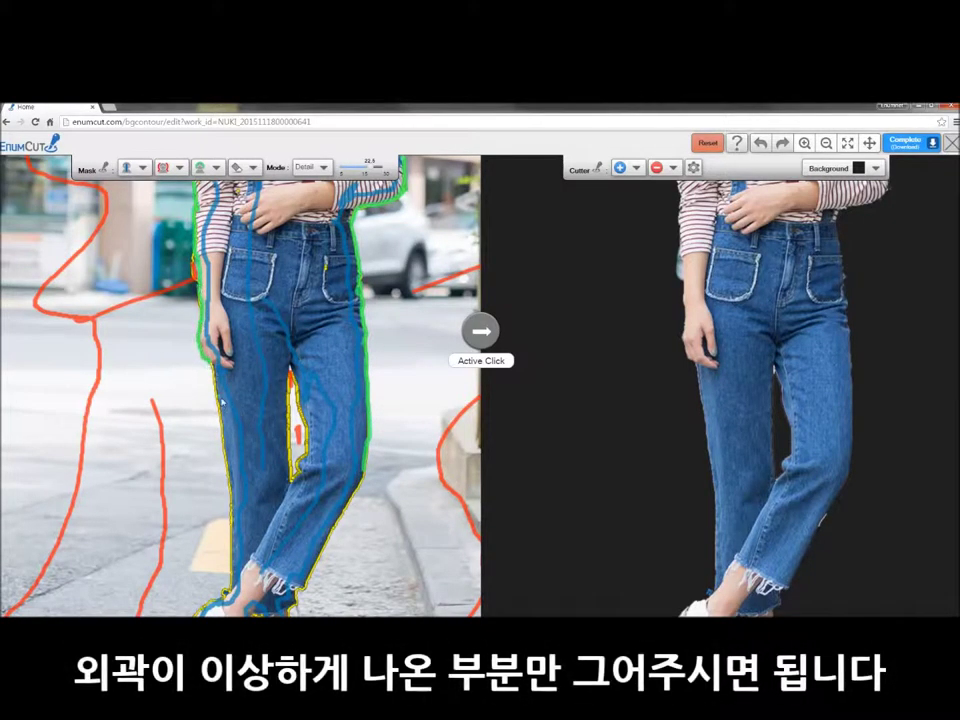
{"action": "left_click_drag", "start_coordinate": [230, 478], "coordinate": [228, 592]}
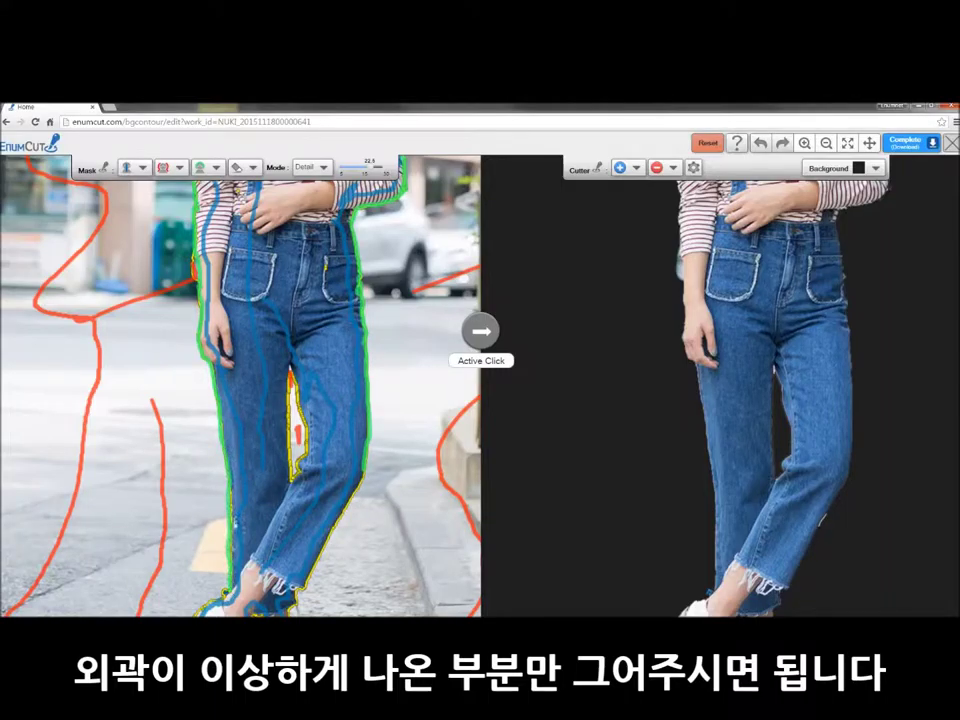
{"action": "left_click_drag", "start_coordinate": [291, 372], "coordinate": [297, 468]}
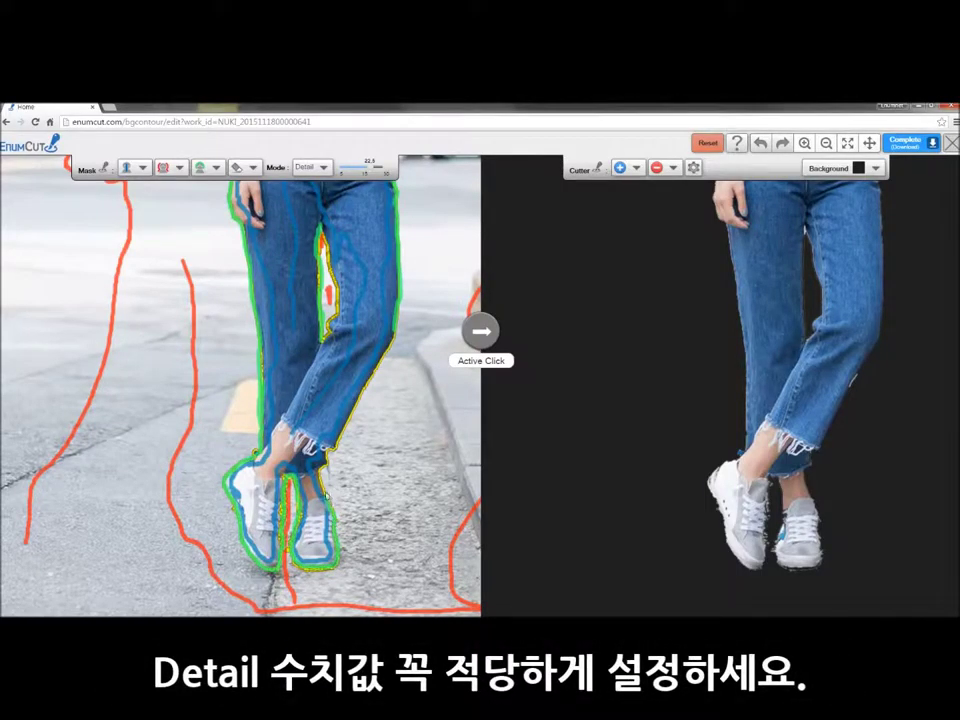
Fit the whole image in view, lower Detail to 14 and re-run the cut-out
{"action": "left_click", "coordinate": [826, 143]}
{"action": "left_click", "coordinate": [847, 144]}
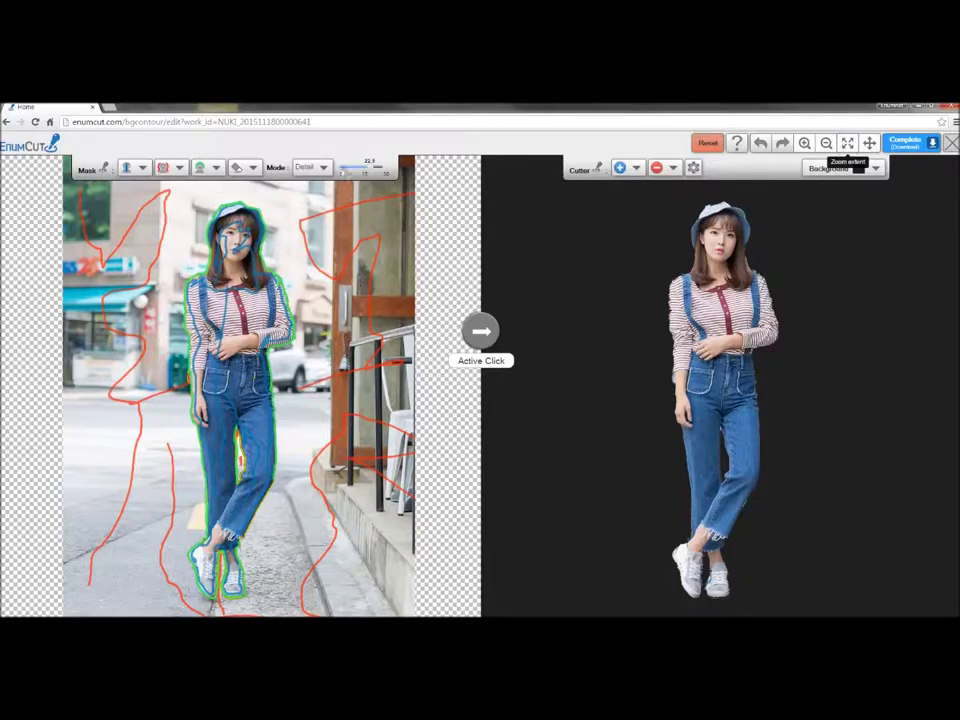
{"action": "mouse_move", "coordinate": [378, 168]}
{"action": "left_mouse_down"}
{"action": "mouse_move", "coordinate": [355, 170]}
{"action": "mouse_move", "coordinate": [366, 173]}
{"action": "left_mouse_up"}
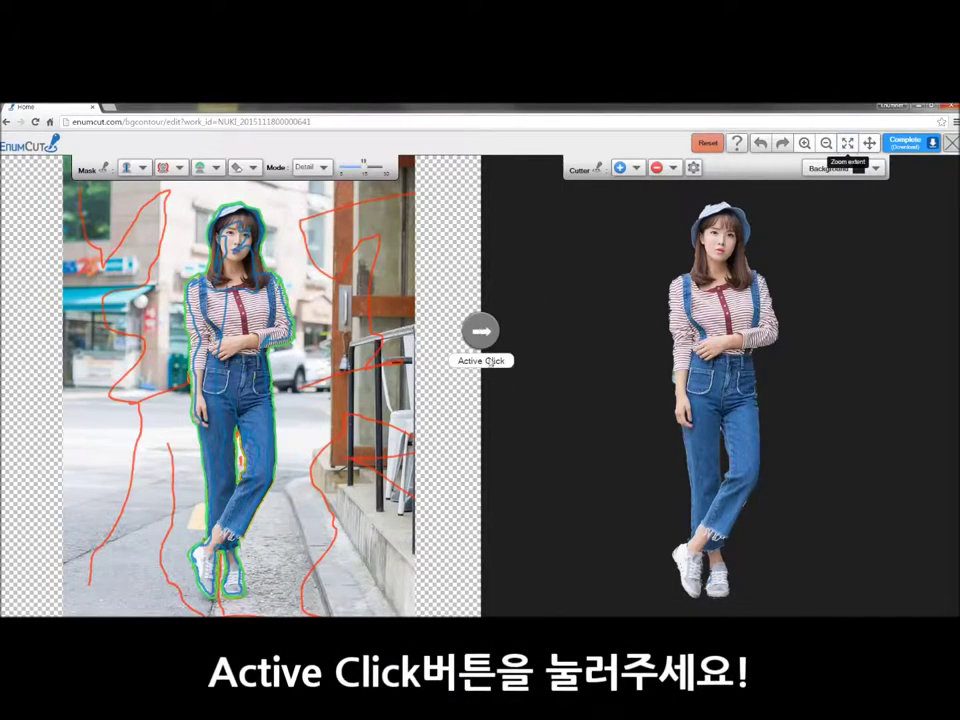
{"action": "left_click", "coordinate": [488, 361]}
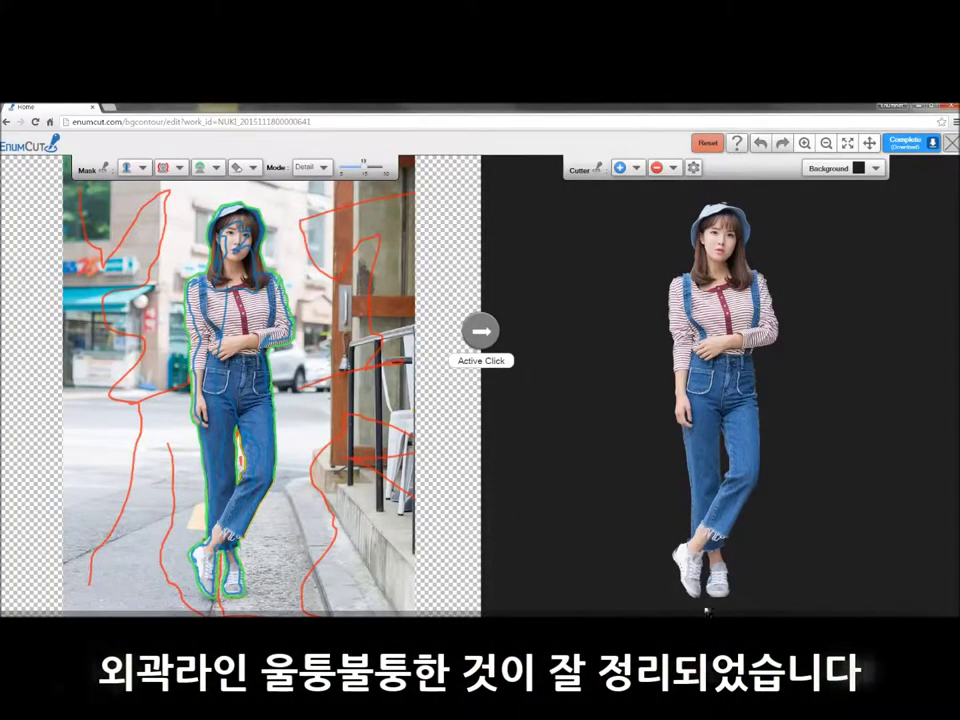
{"action": "left_click", "coordinate": [805, 143]}
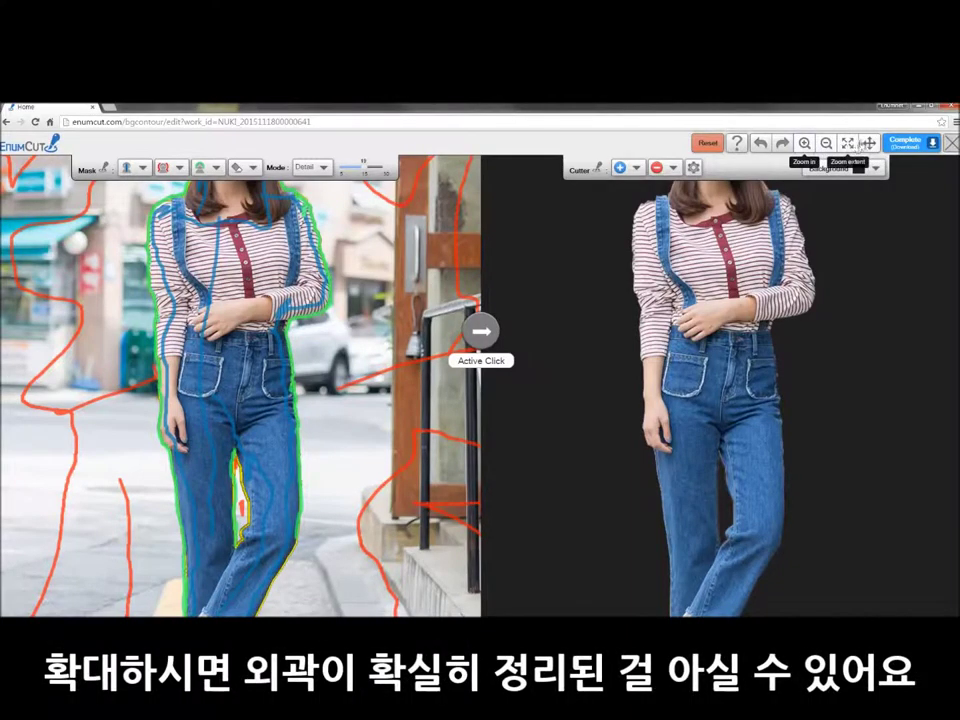
{"action": "left_click", "coordinate": [848, 143]}
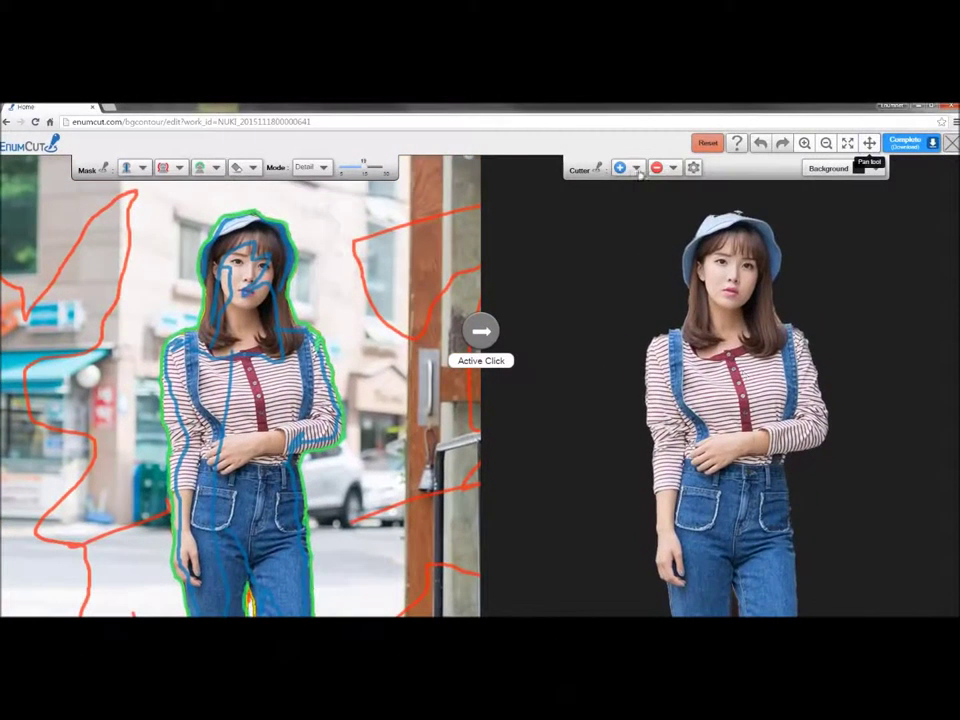
{"action": "left_click", "coordinate": [636, 168]}
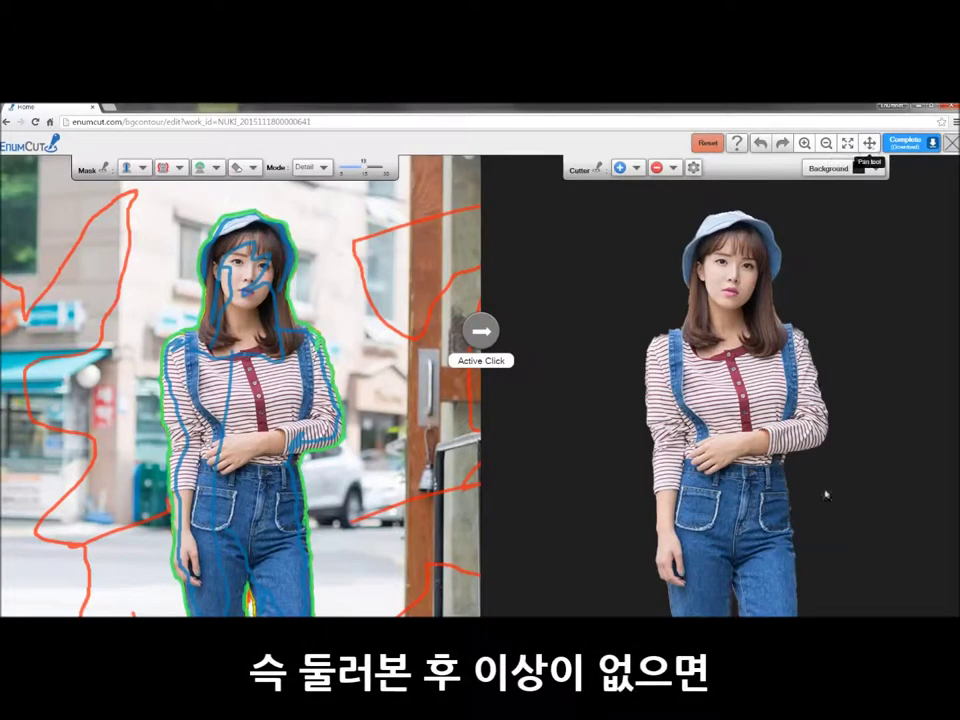
{"action": "left_click_drag", "start_coordinate": [820, 490], "coordinate": [793, 358]}
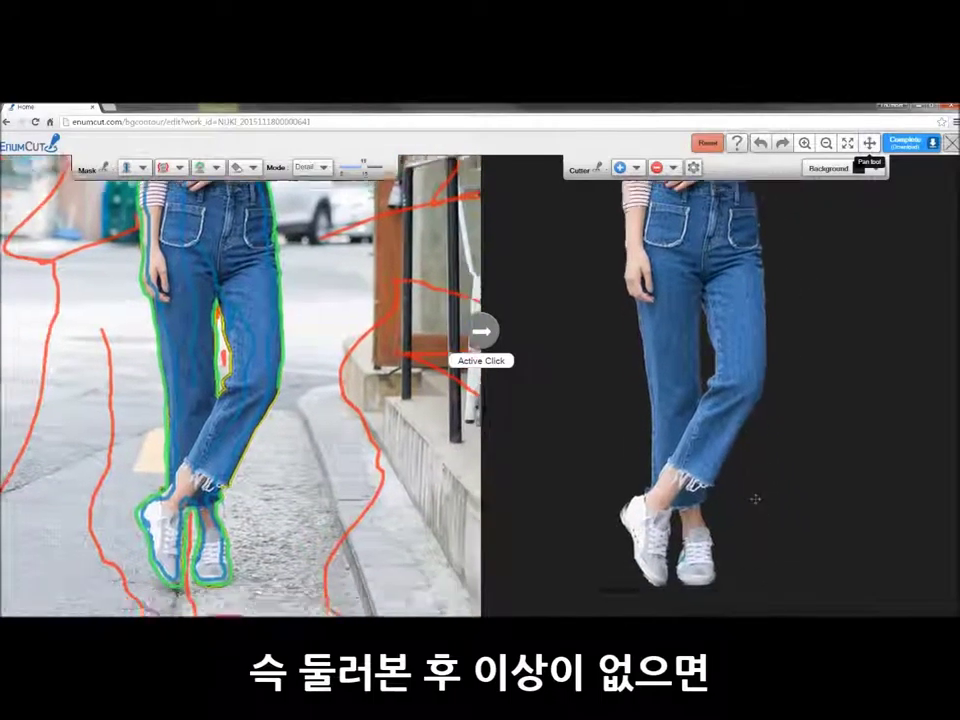
{"action": "left_click_drag", "start_coordinate": [754, 499], "coordinate": [699, 429]}
{"action": "scroll", "coordinate": [706, 428], "scroll_direction": "up", "scroll_amount": 2}
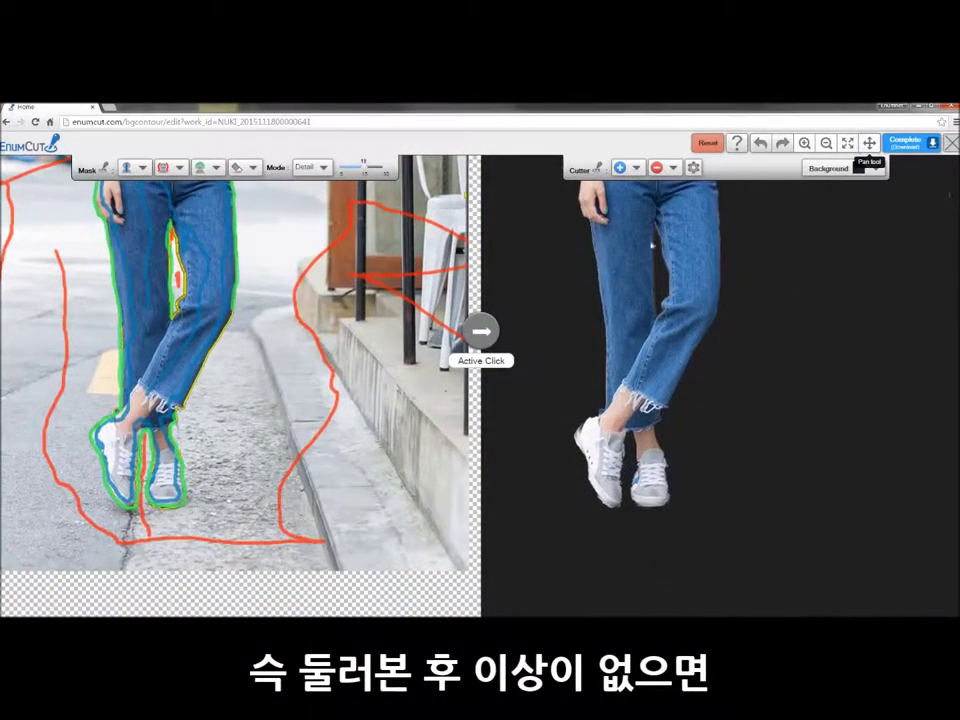
{"action": "left_click", "coordinate": [826, 144]}
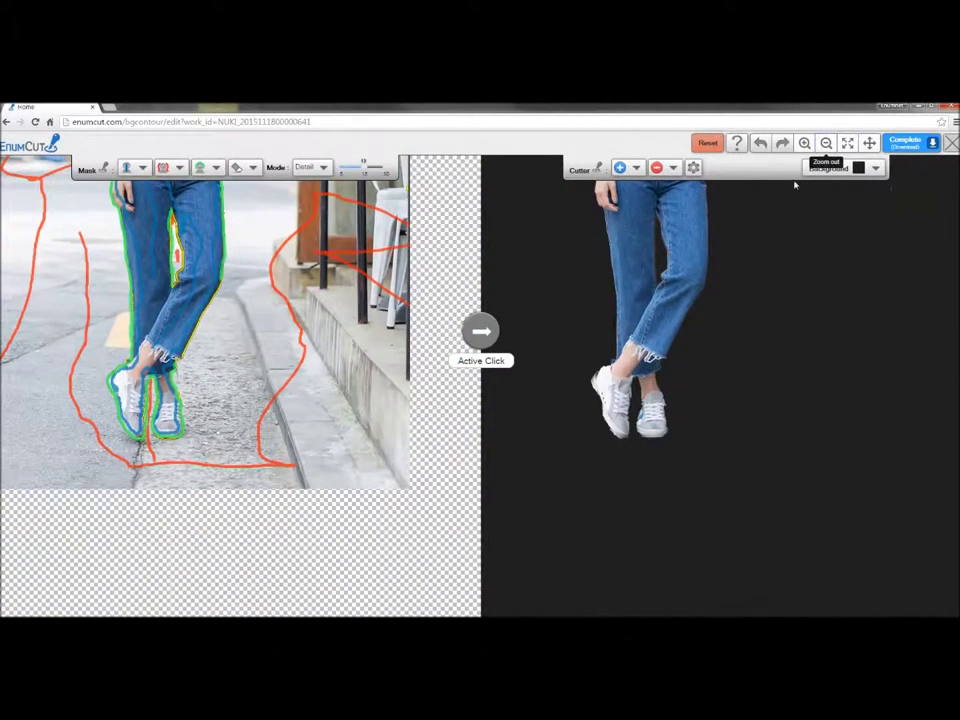
{"action": "left_click", "coordinate": [848, 144]}
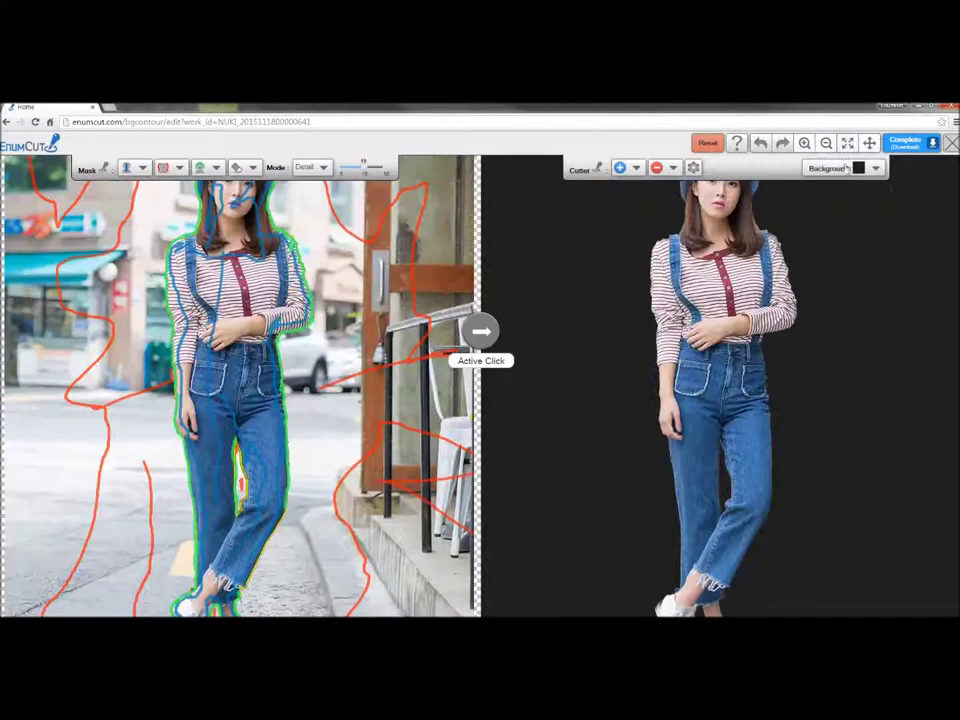
{"action": "left_click", "coordinate": [827, 145]}
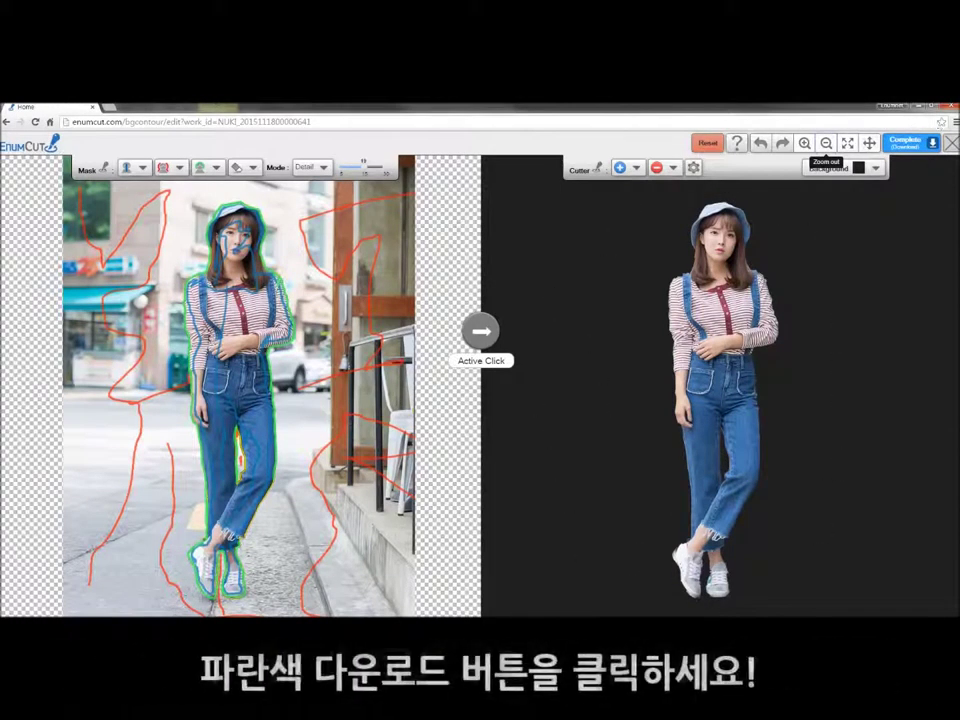
Complete the cut-out, download it as girl_street (2).png and view it in the image viewer
{"action": "left_click", "coordinate": [913, 146]}
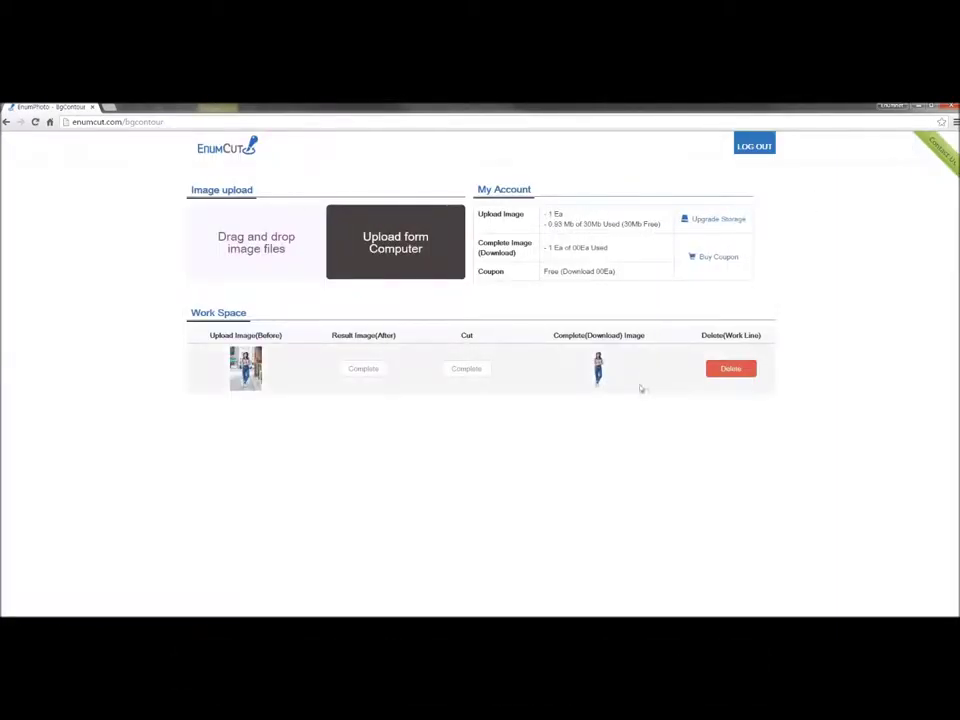
{"action": "left_click", "coordinate": [598, 369]}
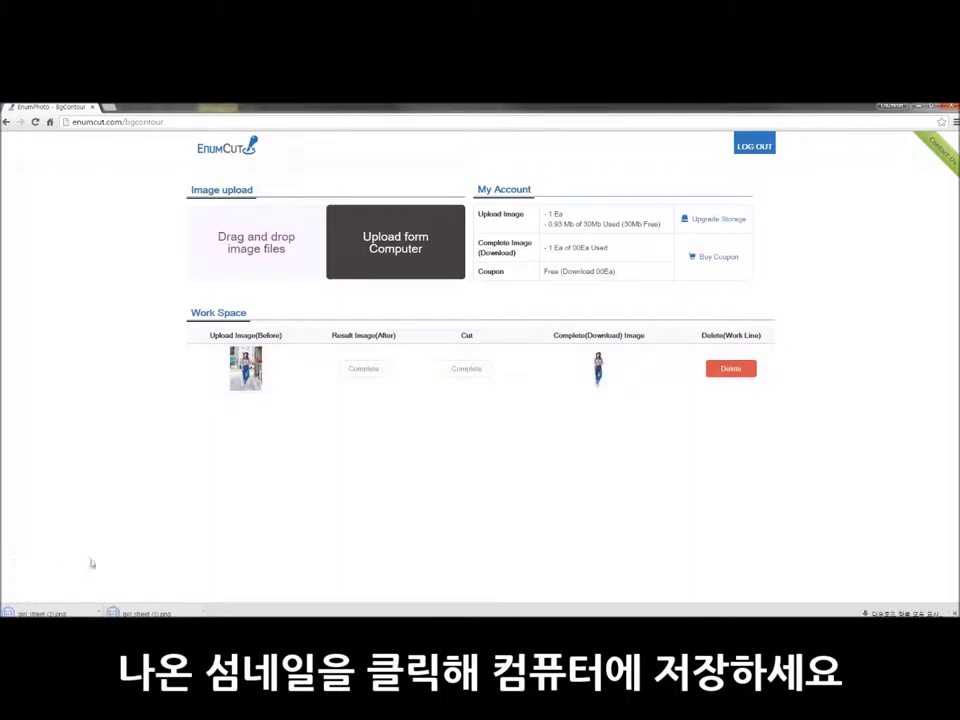
{"action": "left_click", "coordinate": [45, 613]}
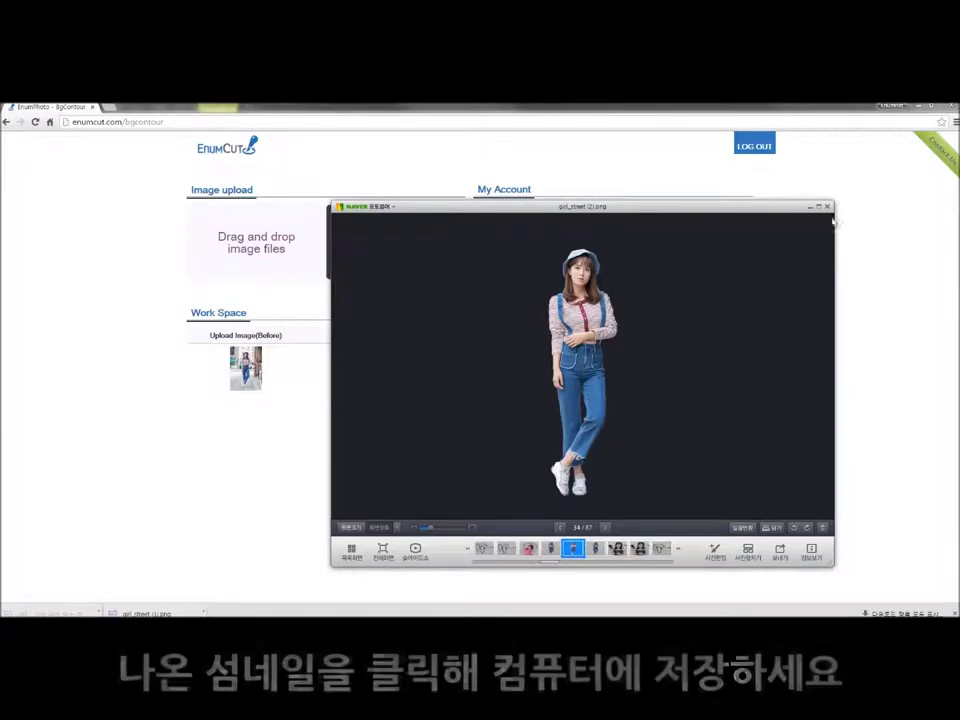
Maximize Naver Photo Viewer to display girl_street (2).png, the cut-out woman on black
{"action": "left_click", "coordinate": [818, 207]}
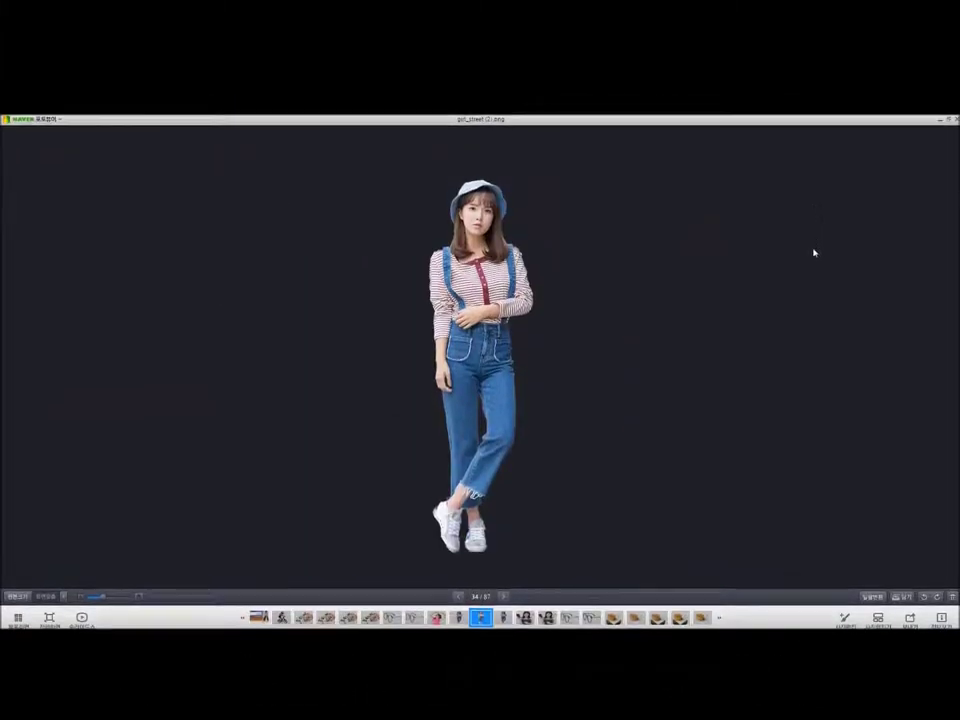